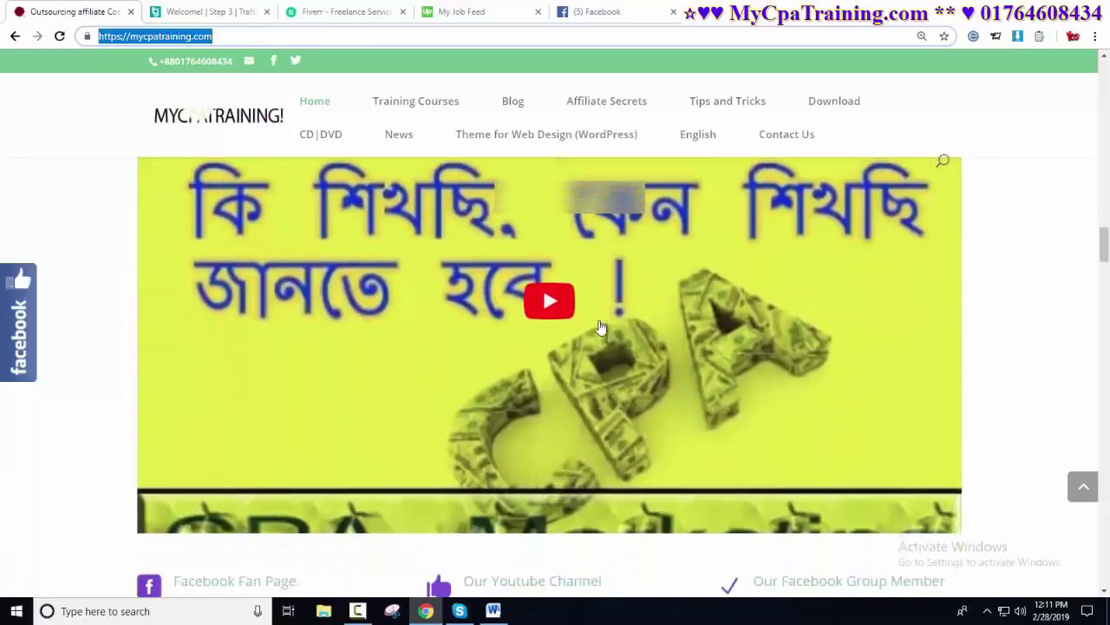
Step: Copy the contact phone number from the training site's homepage and enter it in the TrafficJunky sign-up form
{"action": "scroll", "coordinate": [598, 321], "scroll_direction": "down", "scroll_amount": 12}
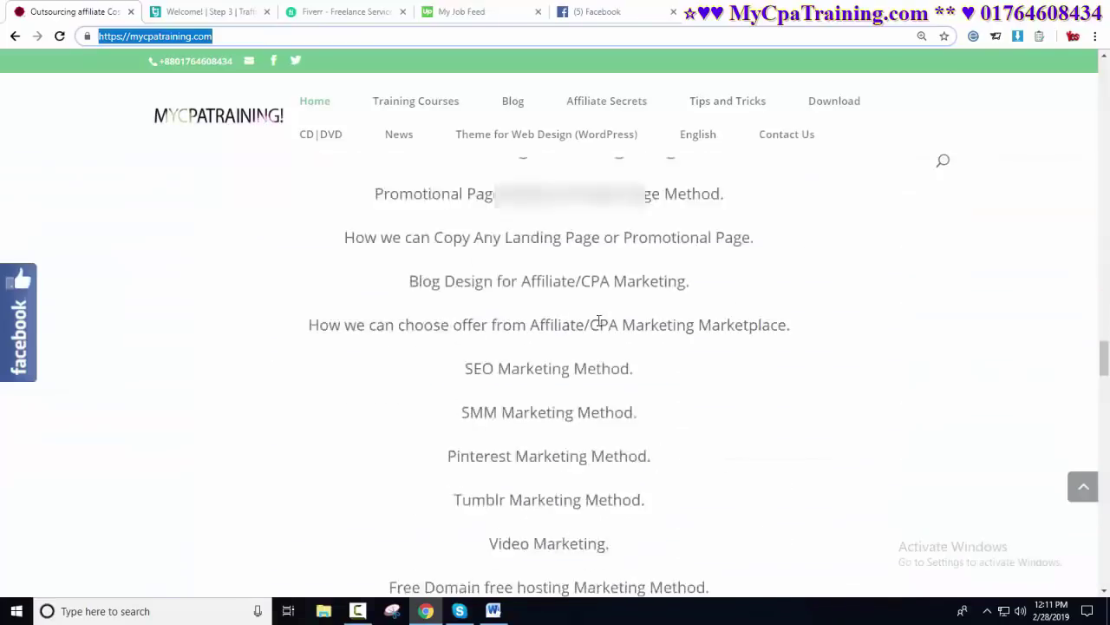
{"action": "scroll", "coordinate": [598, 321], "scroll_direction": "down", "scroll_amount": 6}
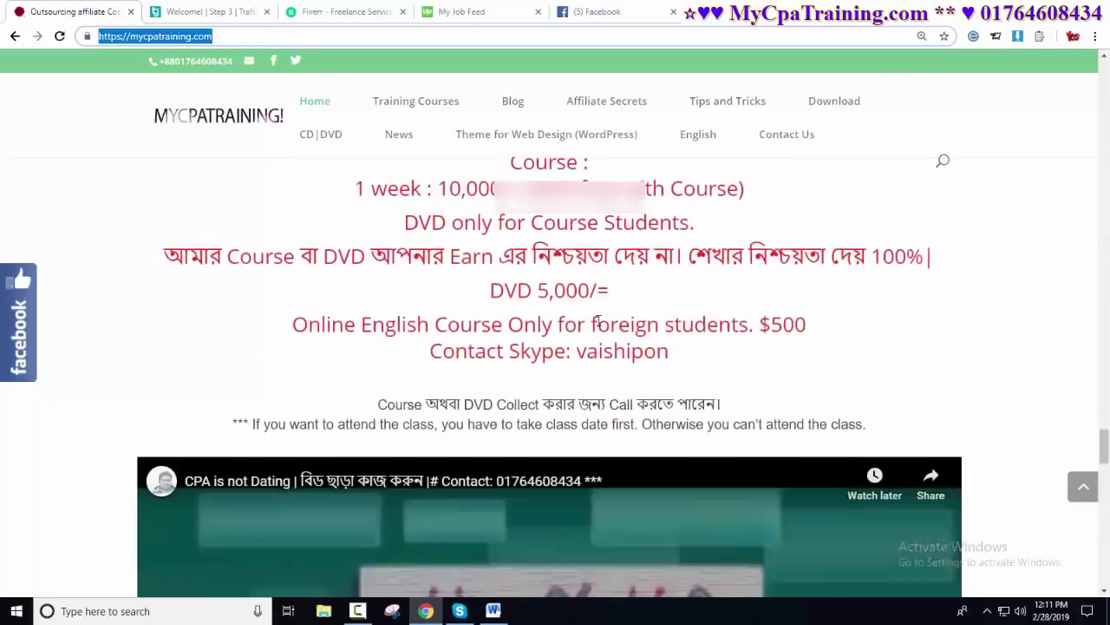
{"action": "scroll", "coordinate": [598, 321], "scroll_direction": "up", "scroll_amount": 2}
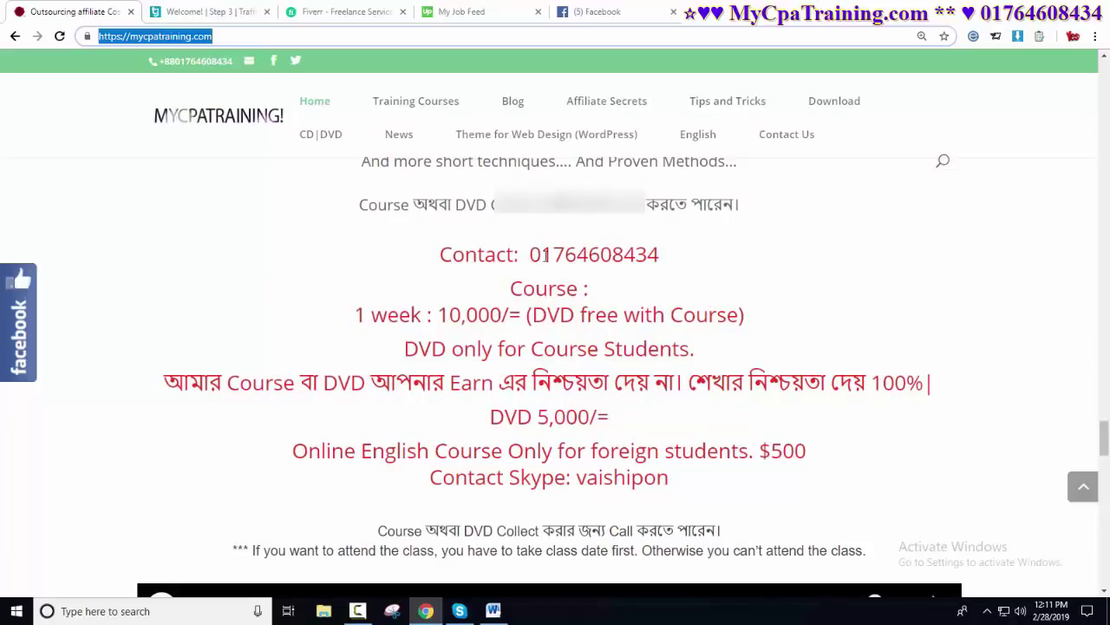
{"action": "left_click_drag", "start_coordinate": [542, 254], "coordinate": [749, 255]}
{"action": "right_click", "coordinate": [577, 258]}
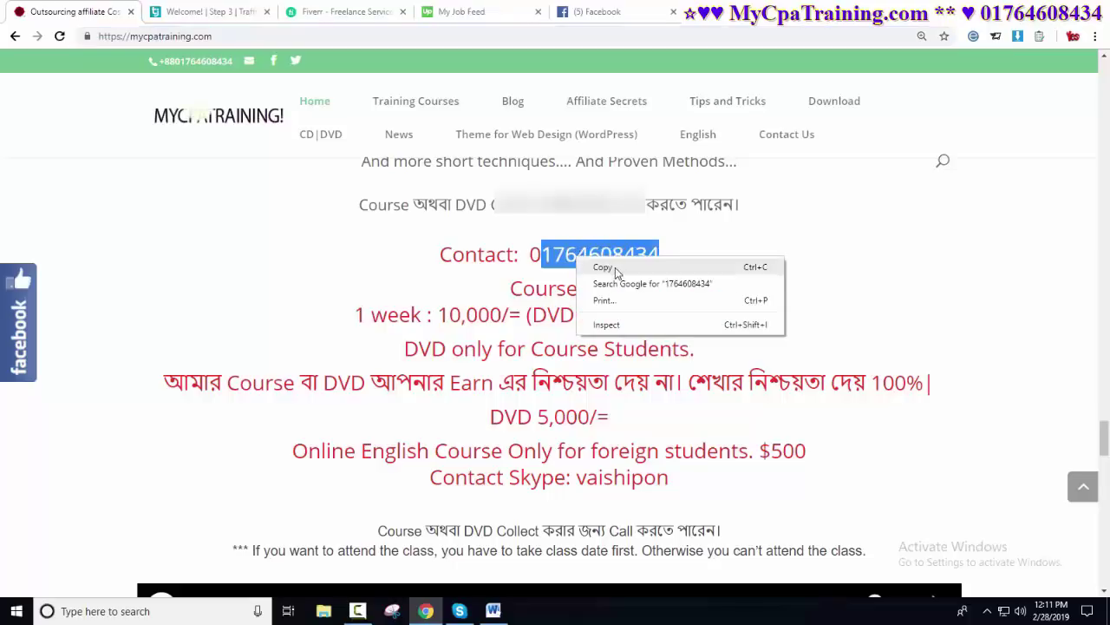
{"action": "left_click", "coordinate": [602, 268]}
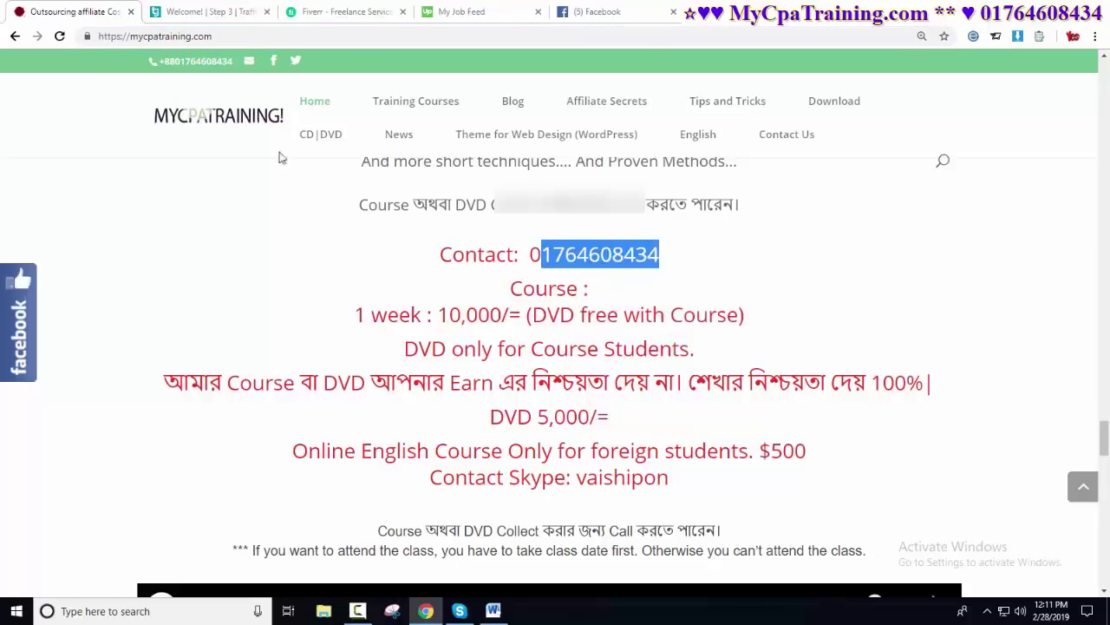
{"action": "left_click", "coordinate": [208, 11]}
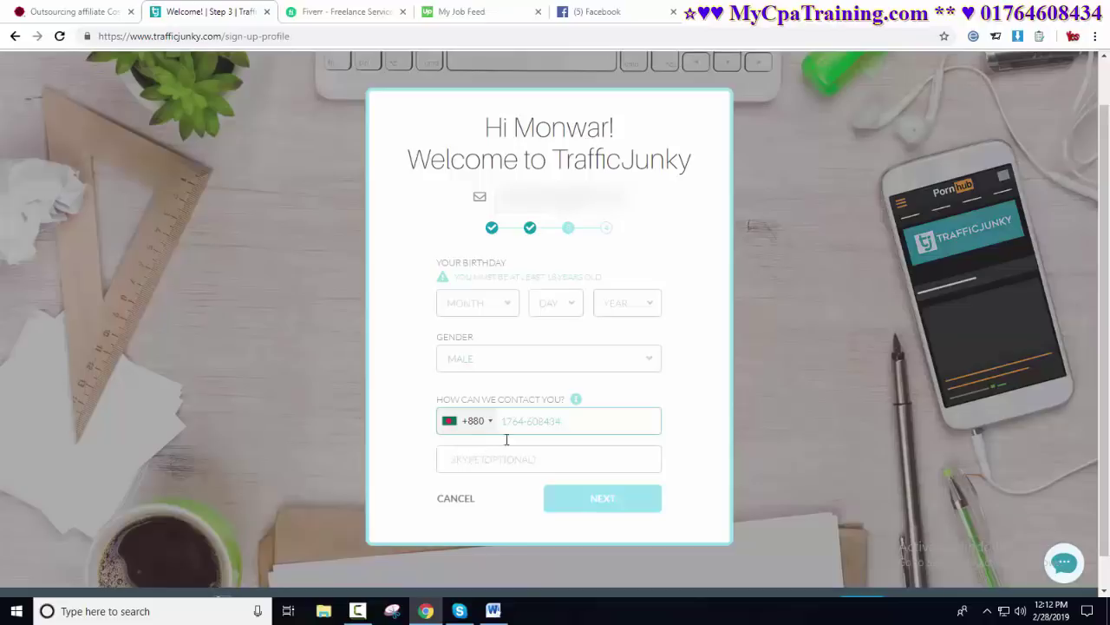
Step: Copy the username from the YouTube channel's address and fill in the Skype name in the TrafficJunky sign-up form
{"action": "left_click", "coordinate": [731, 12]}
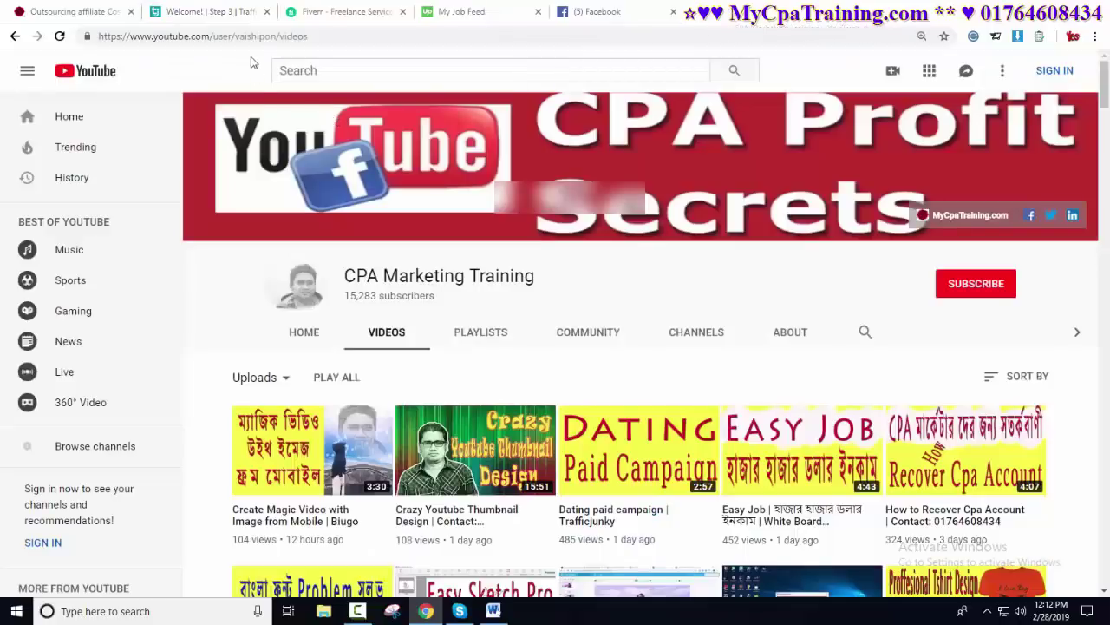
{"action": "left_click_drag", "start_coordinate": [235, 37], "coordinate": [276, 40]}
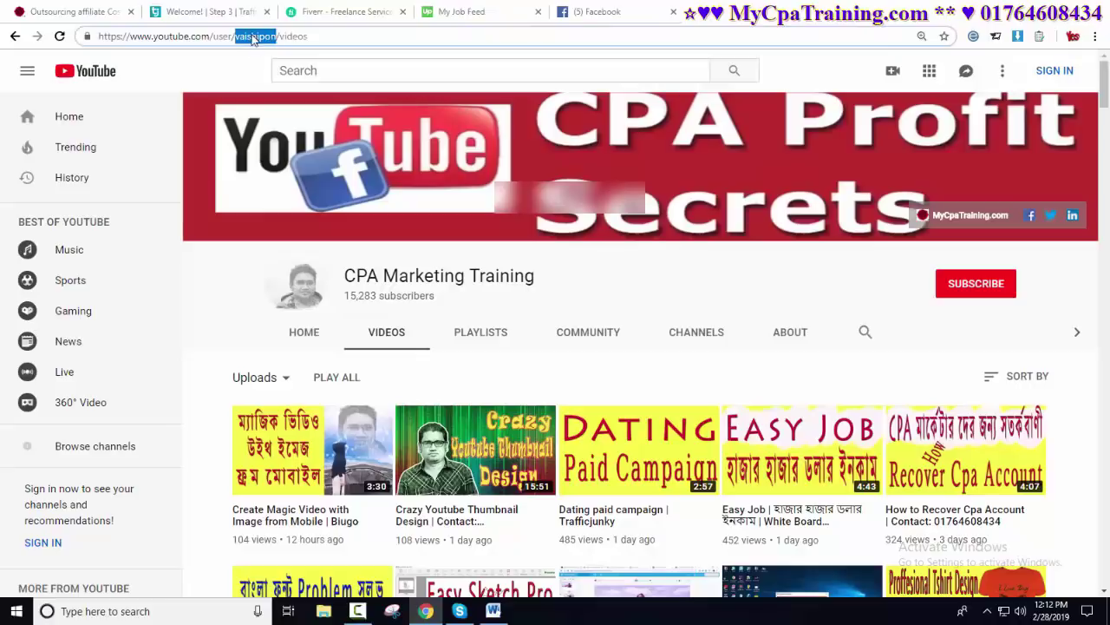
{"action": "right_click", "coordinate": [251, 39]}
{"action": "left_click", "coordinate": [274, 109]}
{"action": "left_click", "coordinate": [210, 11]}
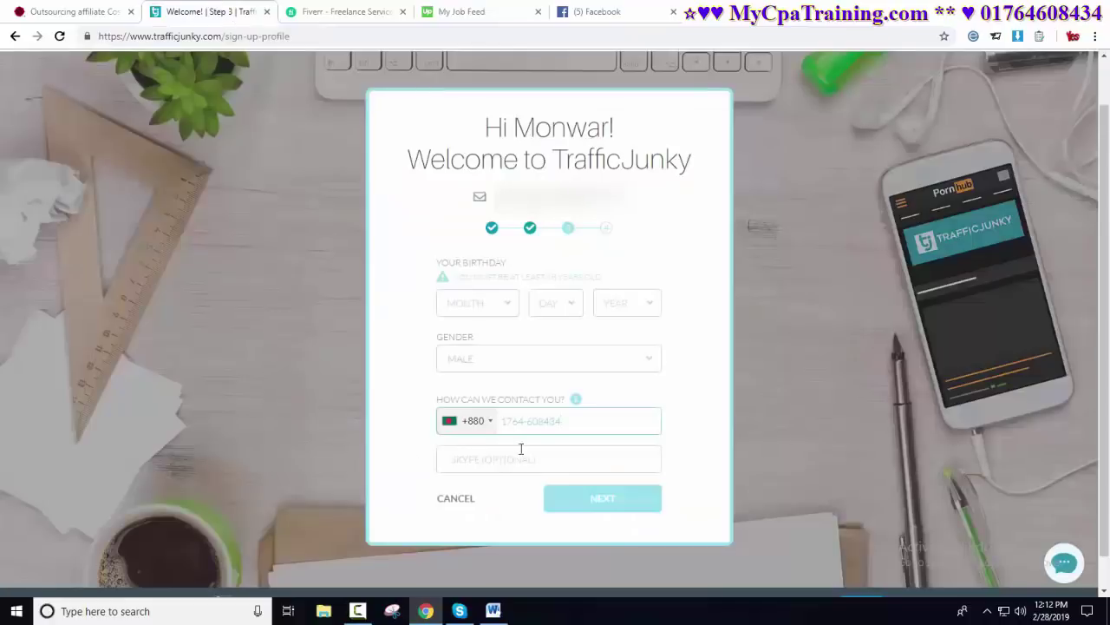
{"action": "left_click", "coordinate": [458, 459]}
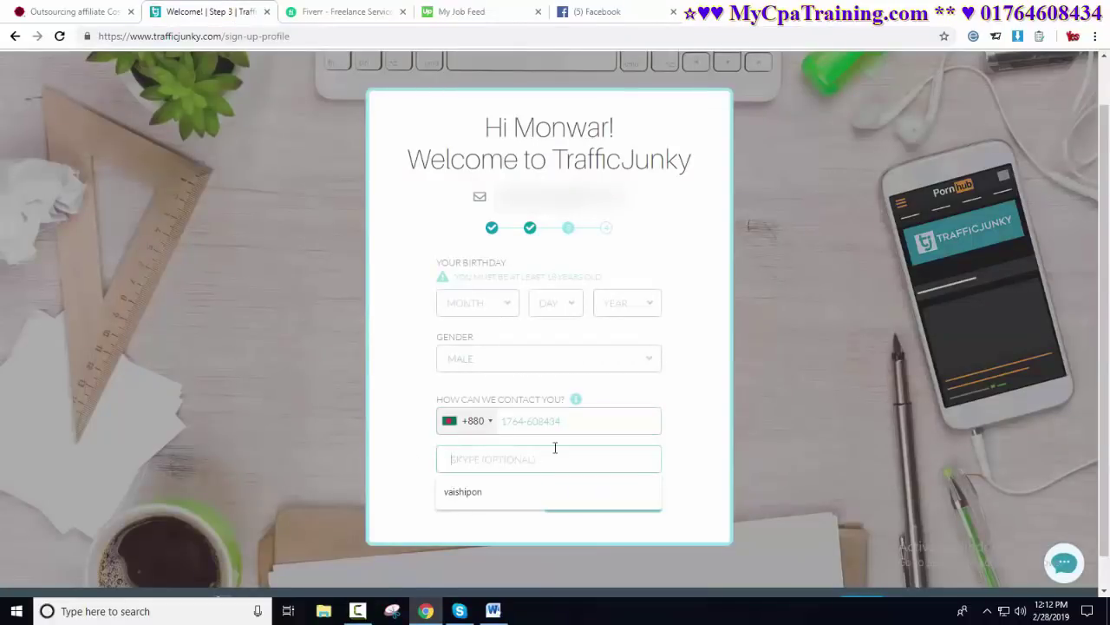
{"action": "left_click", "coordinate": [485, 491]}
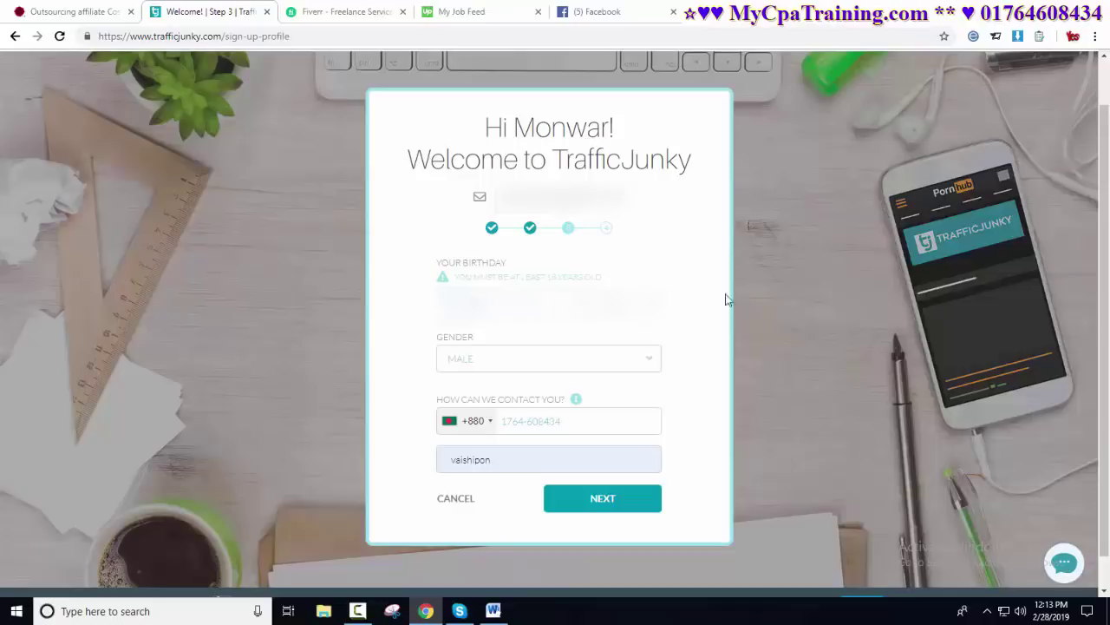
Step: Submit the sign-up profile details and agree to the Terms of Use & Privacy Policy after going through to their end
{"action": "left_click", "coordinate": [607, 500]}
{"action": "scroll", "coordinate": [724, 408], "scroll_direction": "down", "scroll_amount": 2}
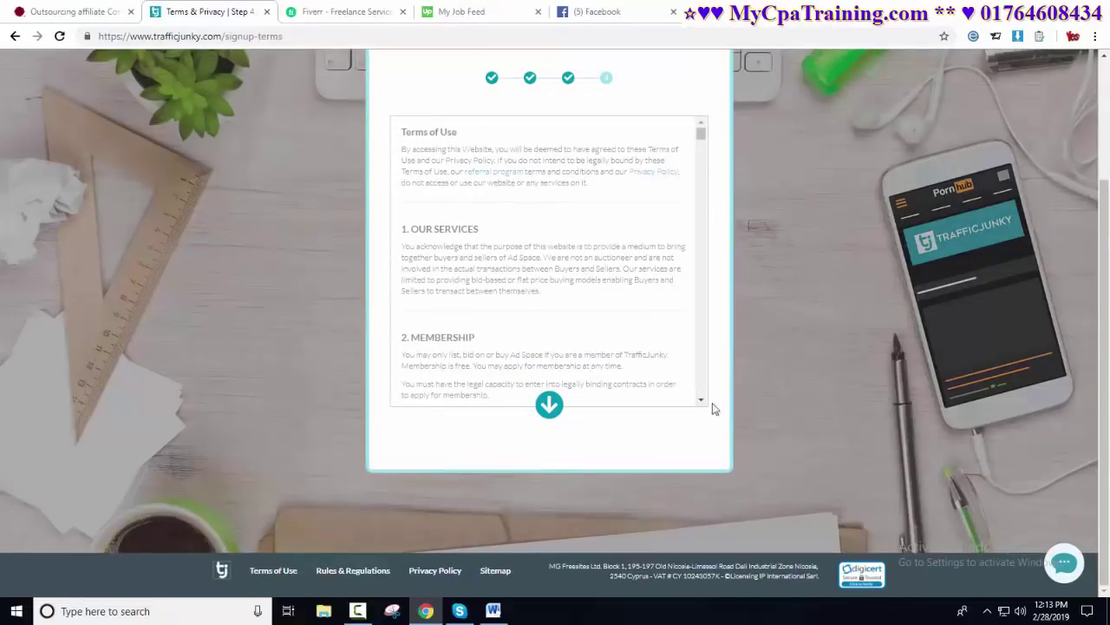
{"action": "scroll", "coordinate": [684, 396], "scroll_direction": "up", "scroll_amount": 1}
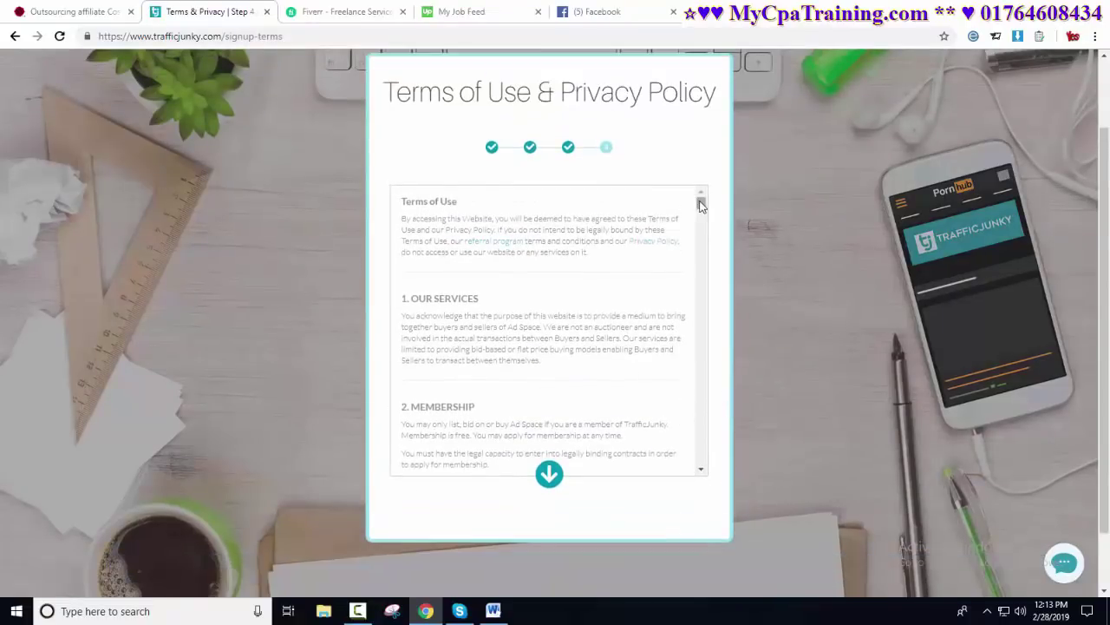
{"action": "left_click_drag", "start_coordinate": [701, 204], "coordinate": [701, 473]}
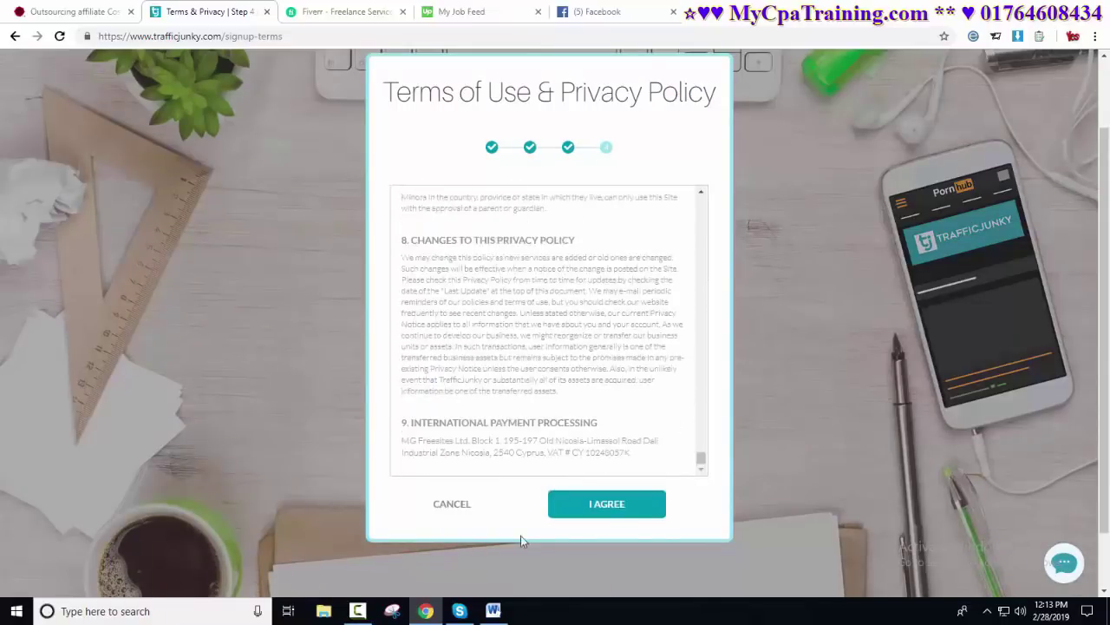
{"action": "left_click", "coordinate": [603, 511]}
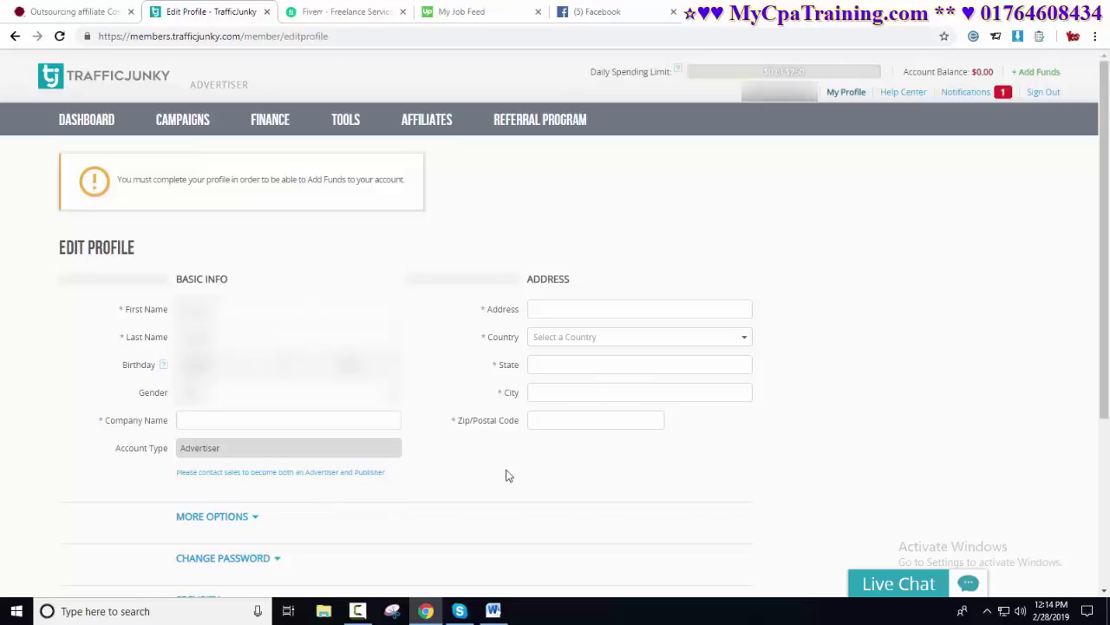
Step: Fill in the company name and the address details of the advertiser profile
{"action": "key", "text": "ctrl+v"}
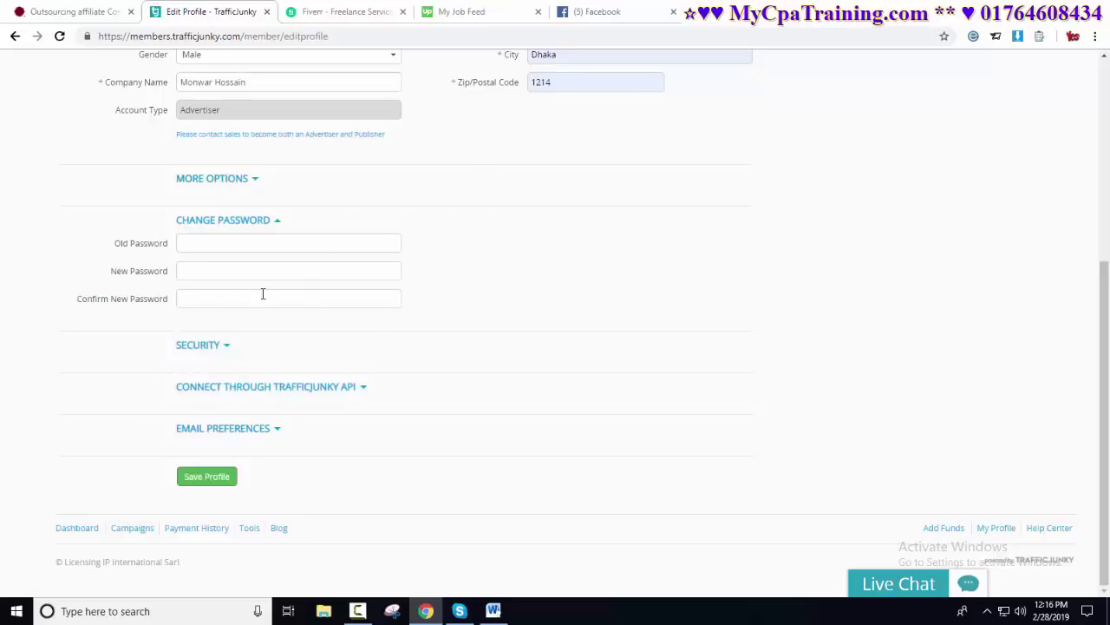
Step: Turn on two-factor authentication in the profile's security settings with Phone number (SMS) as the authentication type
{"action": "left_click", "coordinate": [209, 350]}
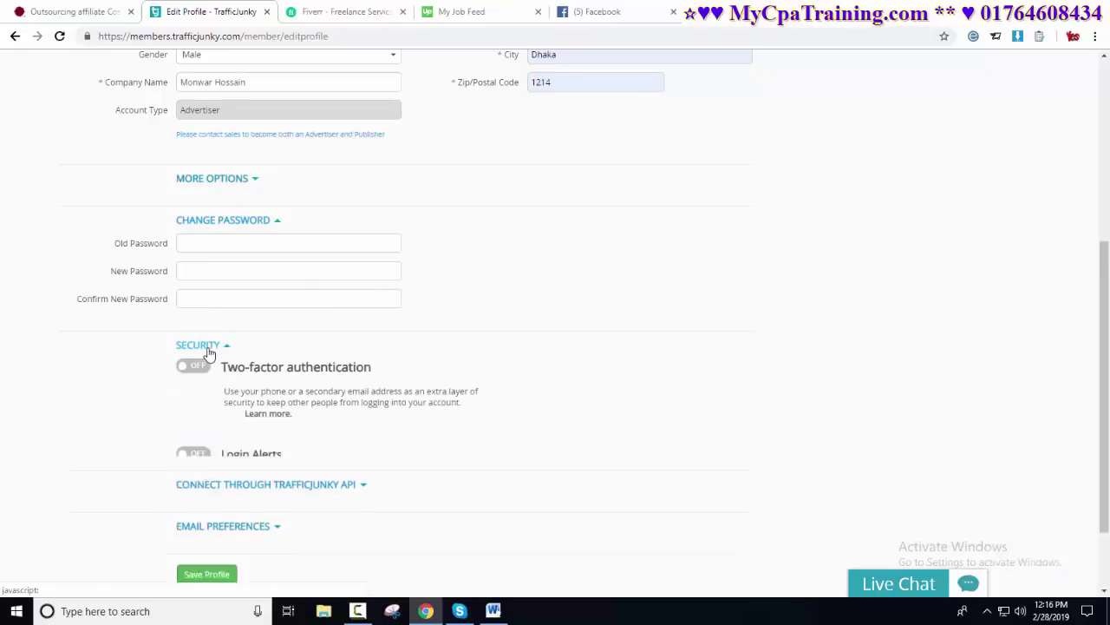
{"action": "scroll", "coordinate": [497, 369], "scroll_direction": "down", "scroll_amount": 3}
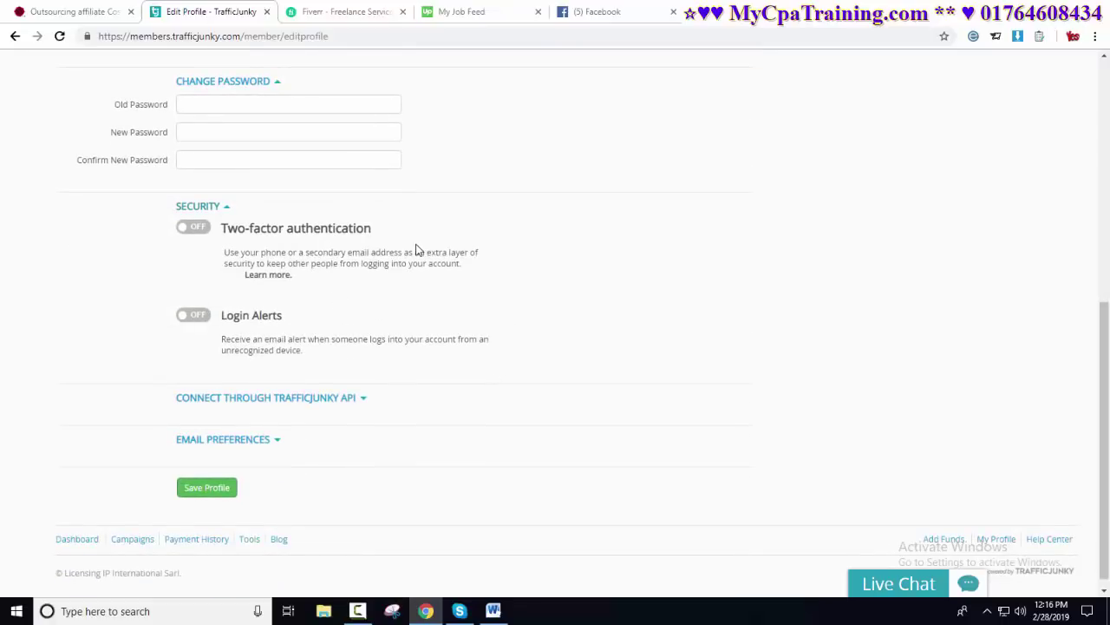
{"action": "left_click", "coordinate": [196, 227]}
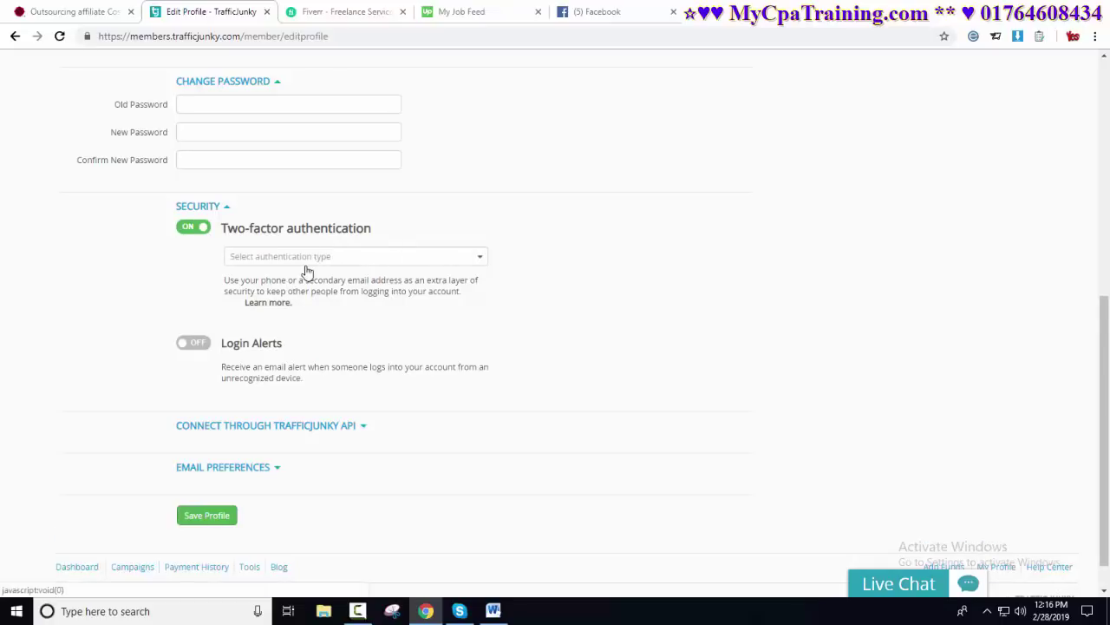
{"action": "left_click", "coordinate": [478, 264]}
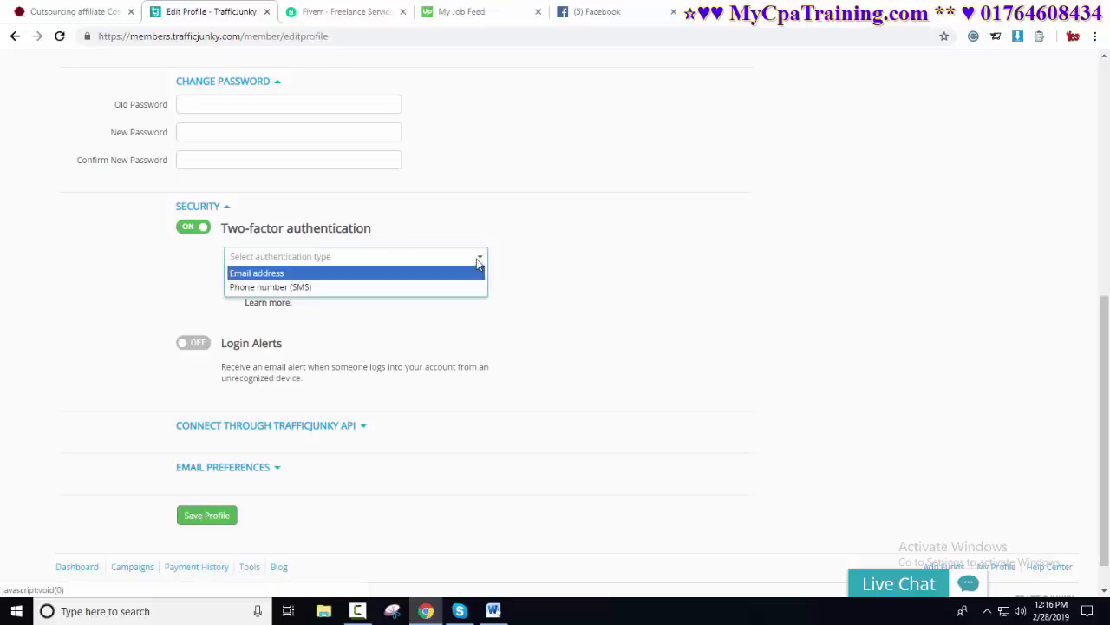
{"action": "left_click", "coordinate": [317, 289]}
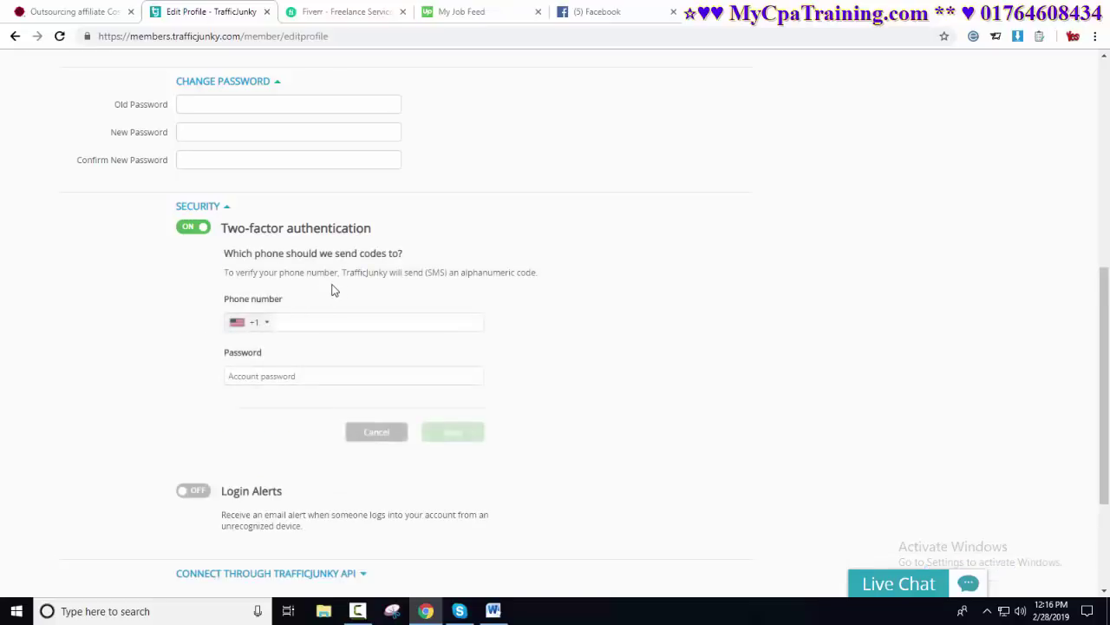
Step: Choose the +880 country code, enter the phone number and account password, and send the SMS verification request
{"action": "left_click", "coordinate": [256, 326]}
{"action": "left_click", "coordinate": [298, 386]}
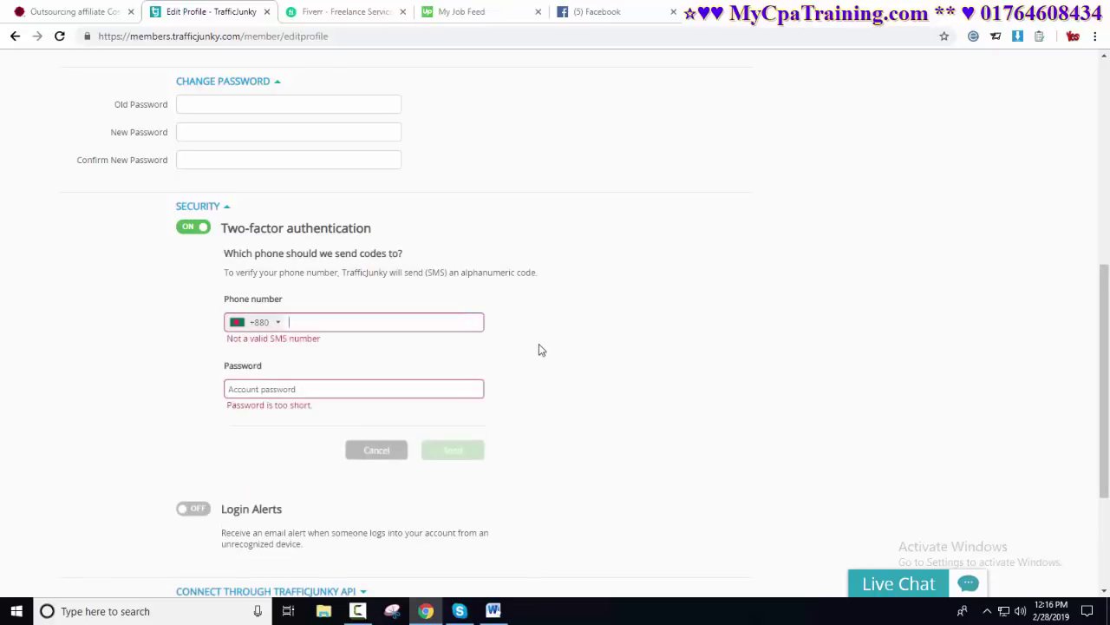
{"action": "key", "text": "ctrl+v"}
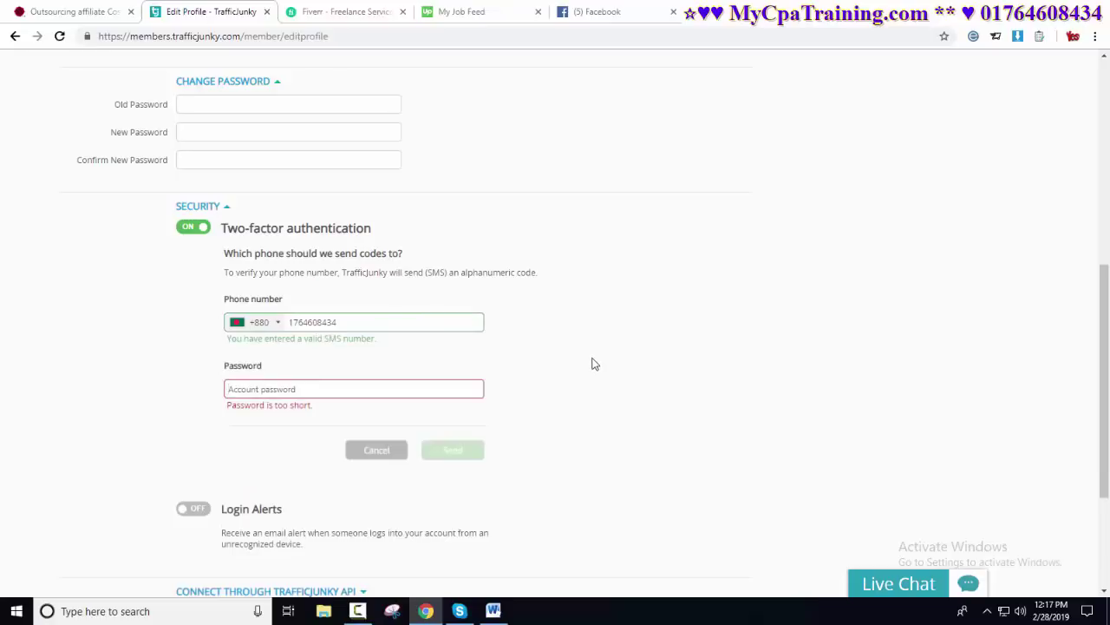
{"action": "key", "text": "ctrl+v"}
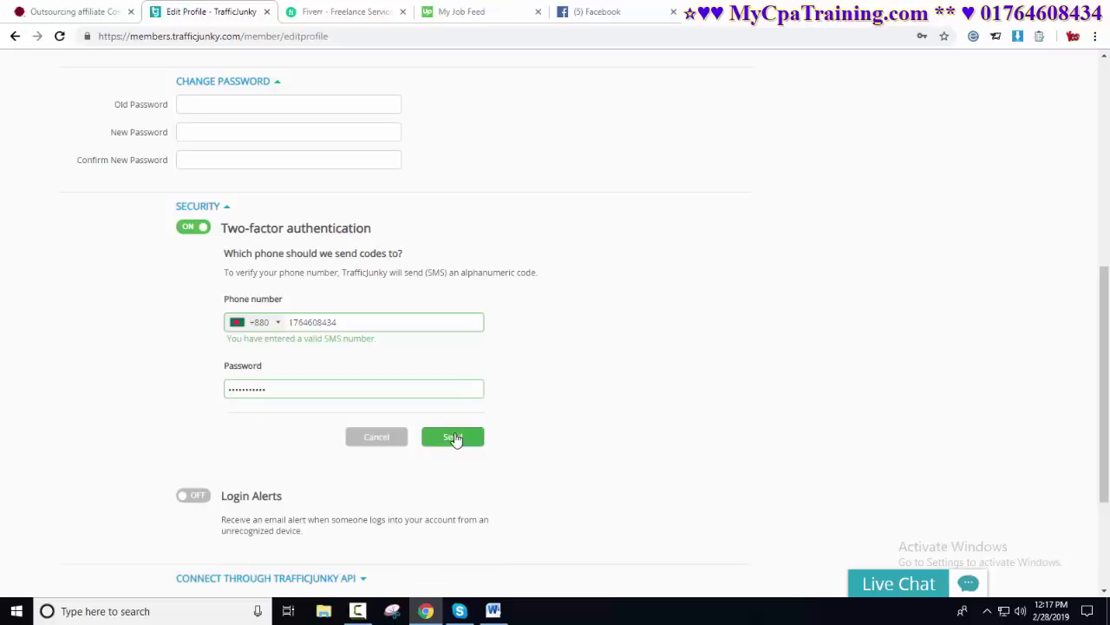
{"action": "left_click", "coordinate": [454, 438]}
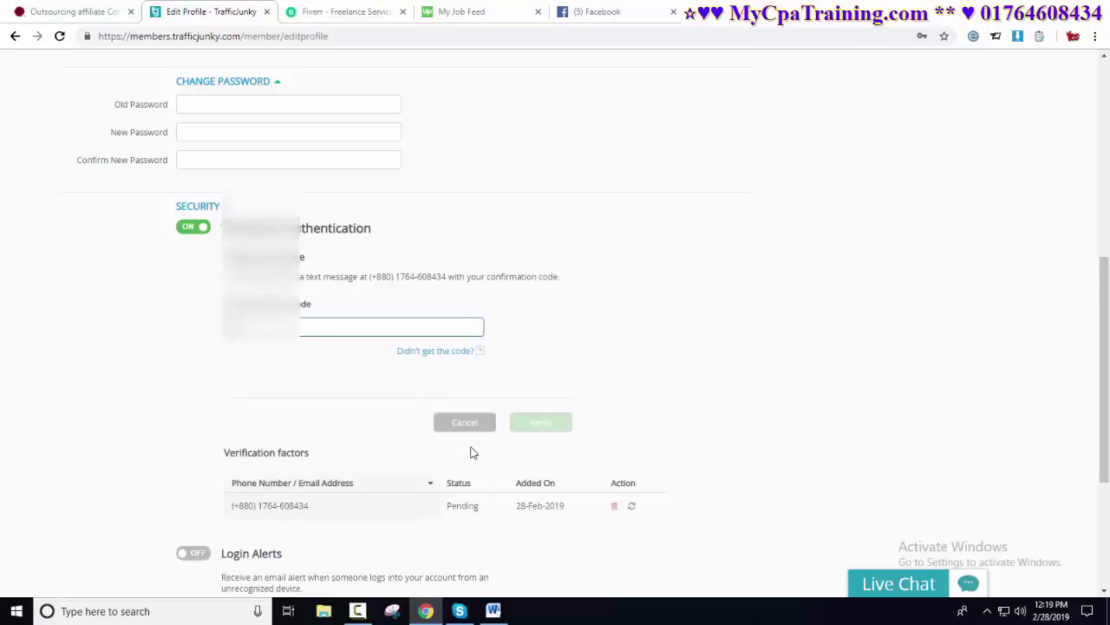
Step: Enter the verification code received by SMS and verify the phone for two-factor authentication
{"action": "type", "text": "4"}
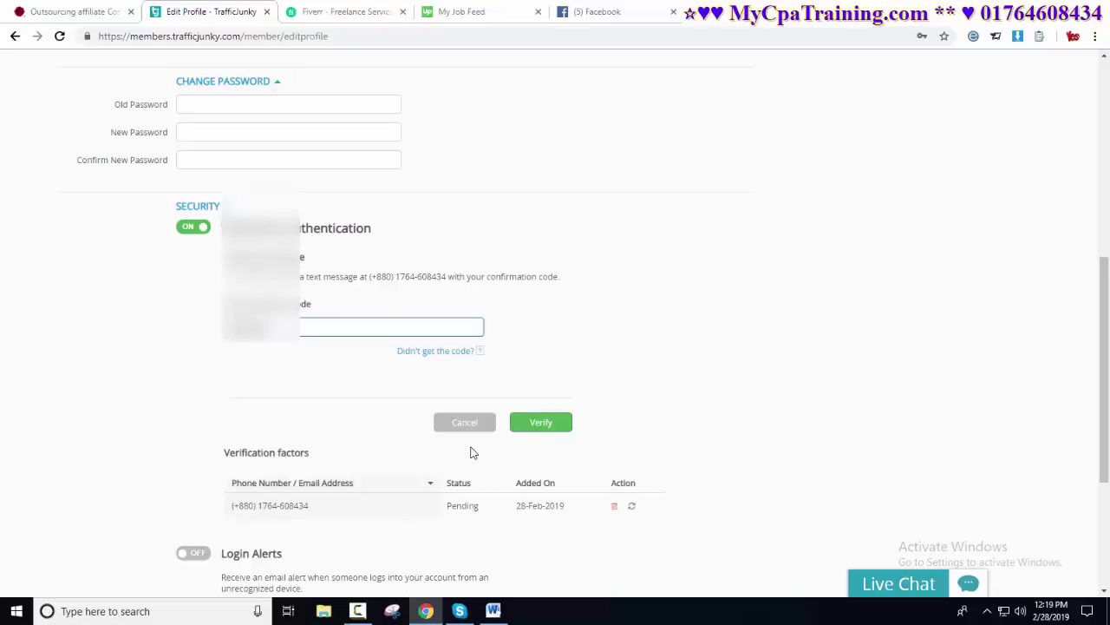
{"action": "scroll", "coordinate": [473, 452], "scroll_direction": "down", "scroll_amount": 2}
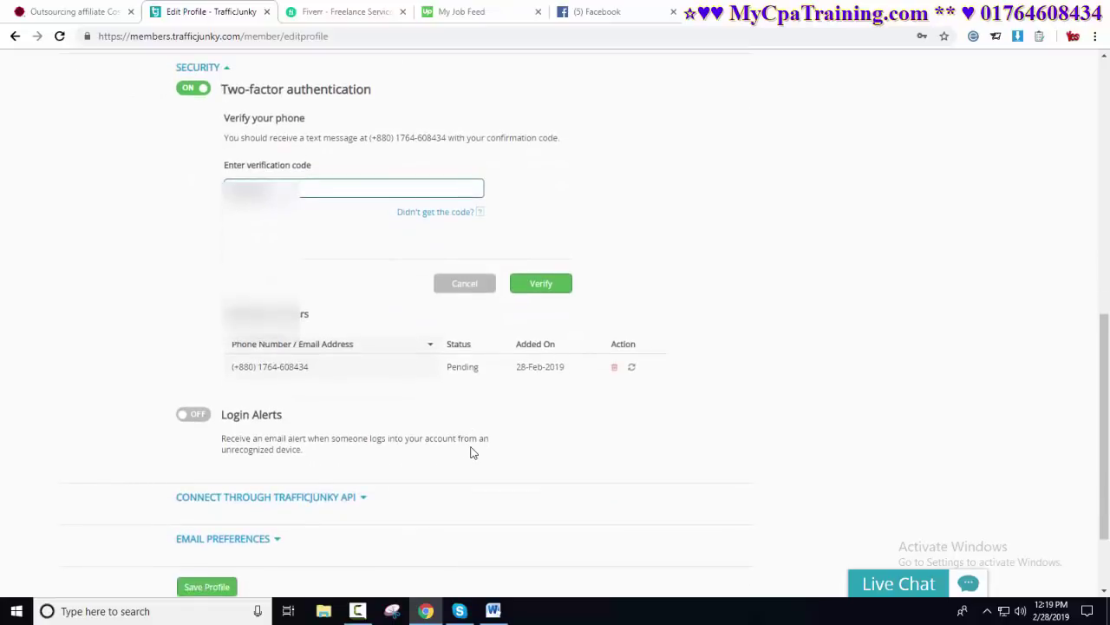
{"action": "key", "text": "Return"}
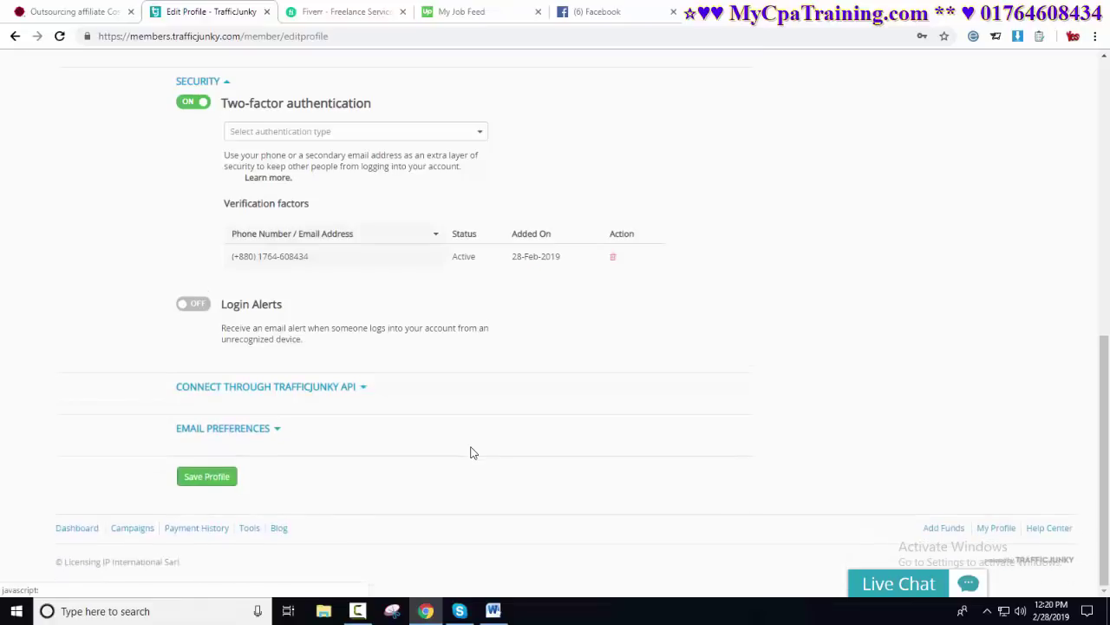
Step: Expand the email preferences, keep the ad review alert on Rejected/Approved, and save the profile
{"action": "left_click", "coordinate": [473, 451]}
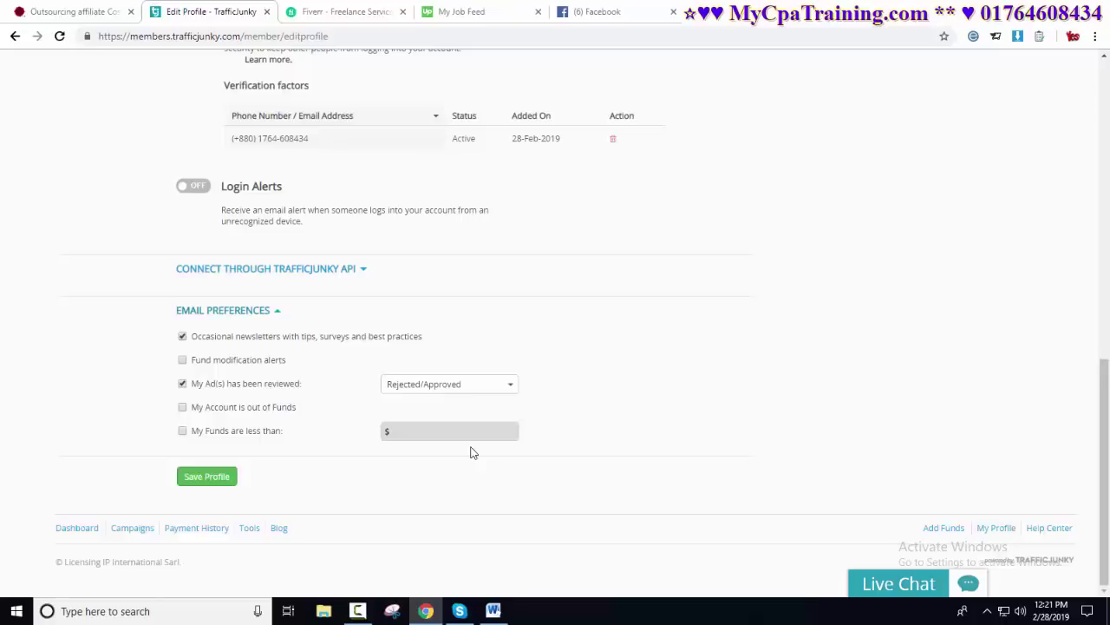
{"action": "key", "text": "space"}
{"action": "key", "text": "alt+Down"}
{"action": "key", "text": "Up"}
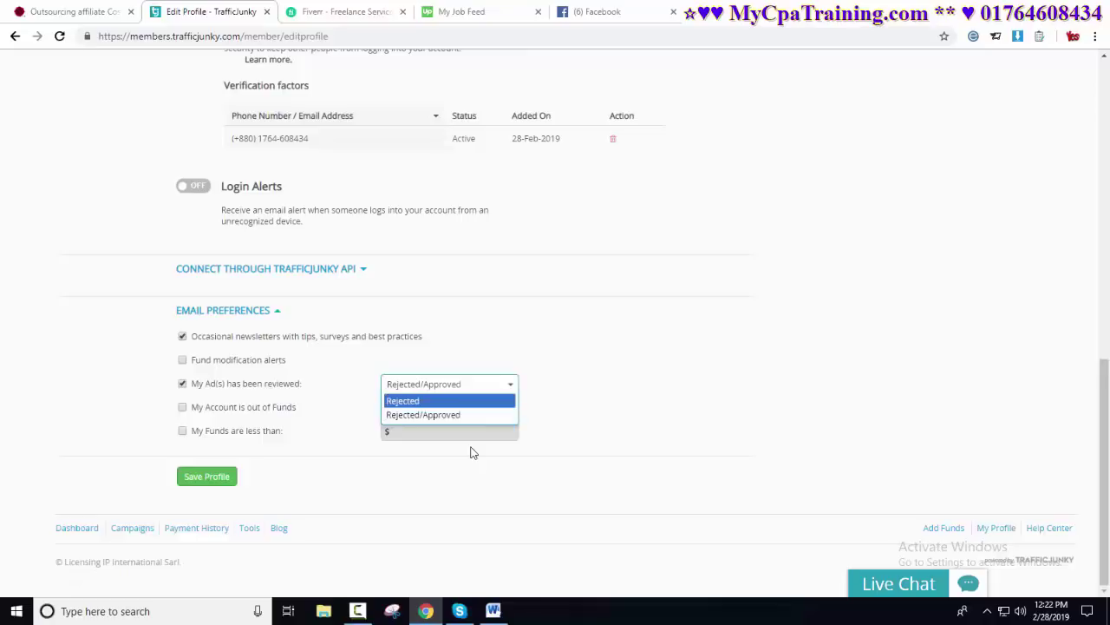
{"action": "key", "text": "Escape"}
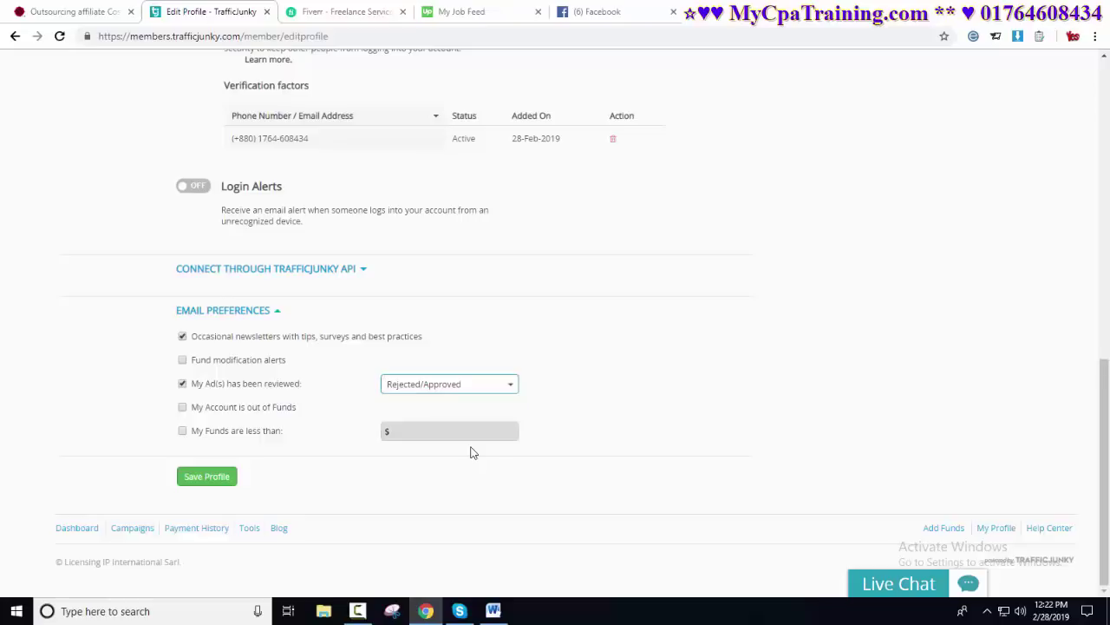
{"action": "key", "text": "Tab"}
{"action": "key", "text": "Return"}
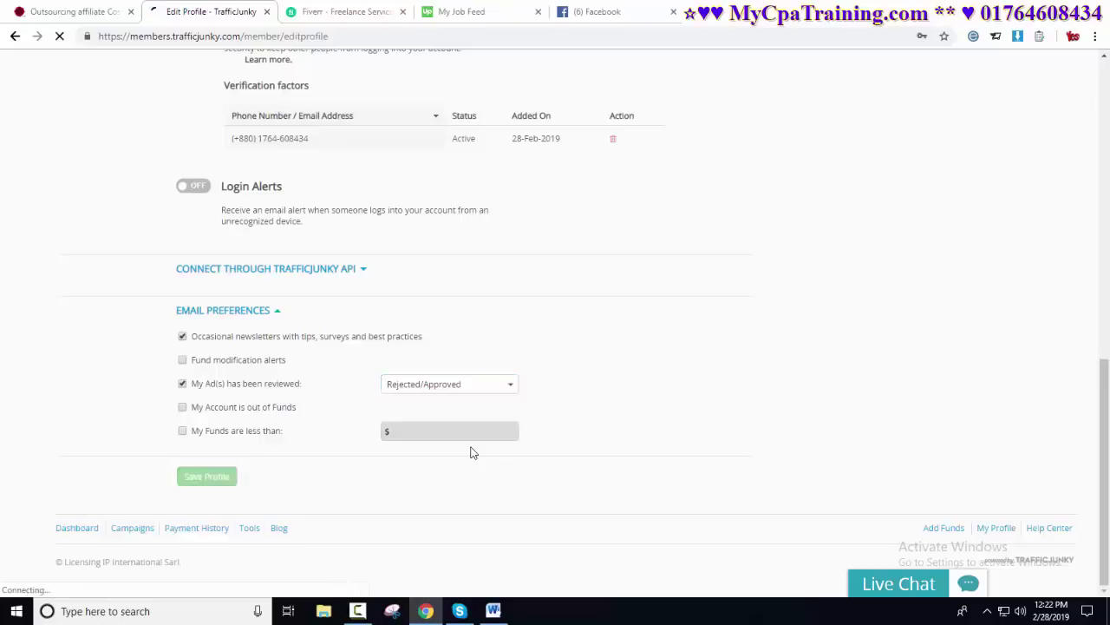